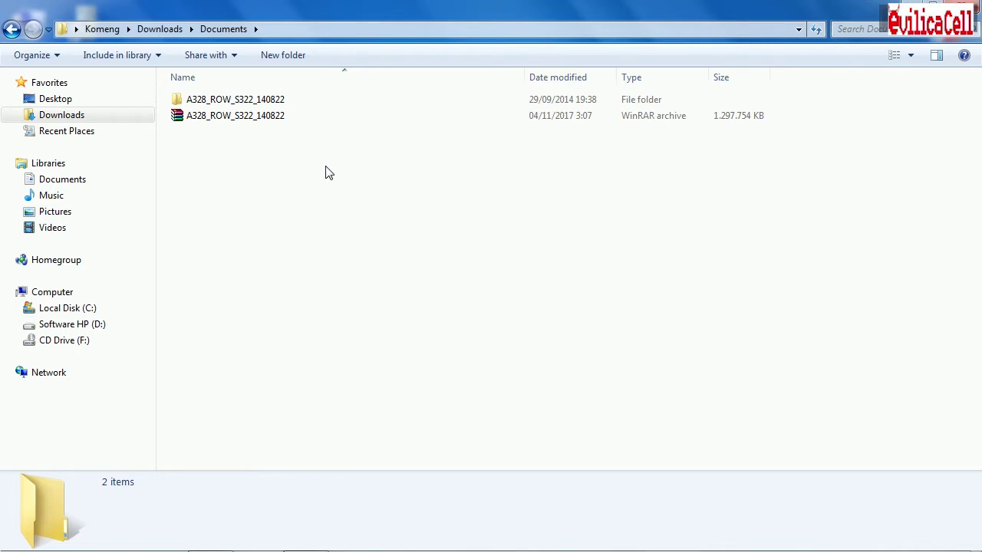
Inspect the contents of the A328_ROW_S322_140822 archive and its extracted folder, and return to the Documents folder.
double_click(236, 121)
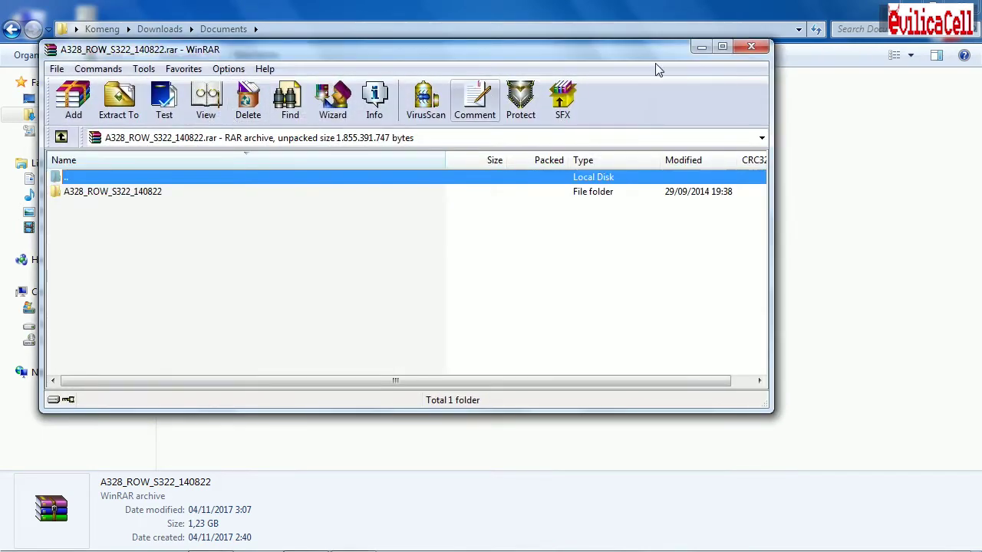
left_click(751, 46)
left_click(263, 101)
double_click(246, 101)
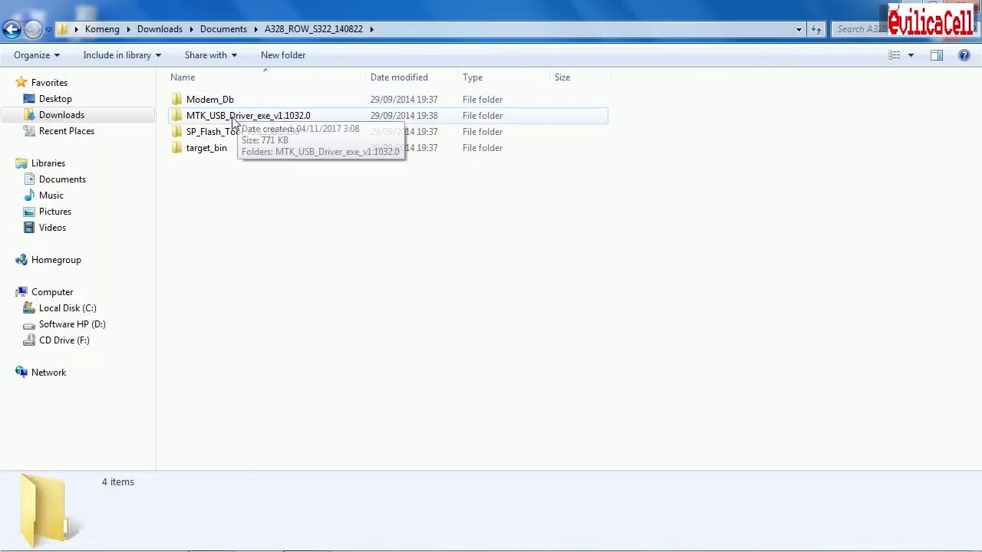
left_click(233, 117)
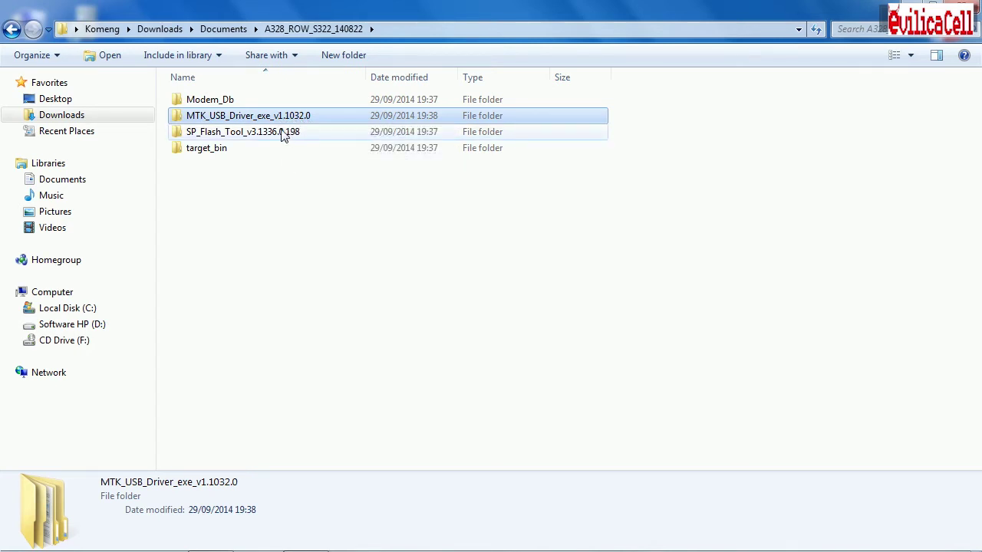
left_click(265, 132)
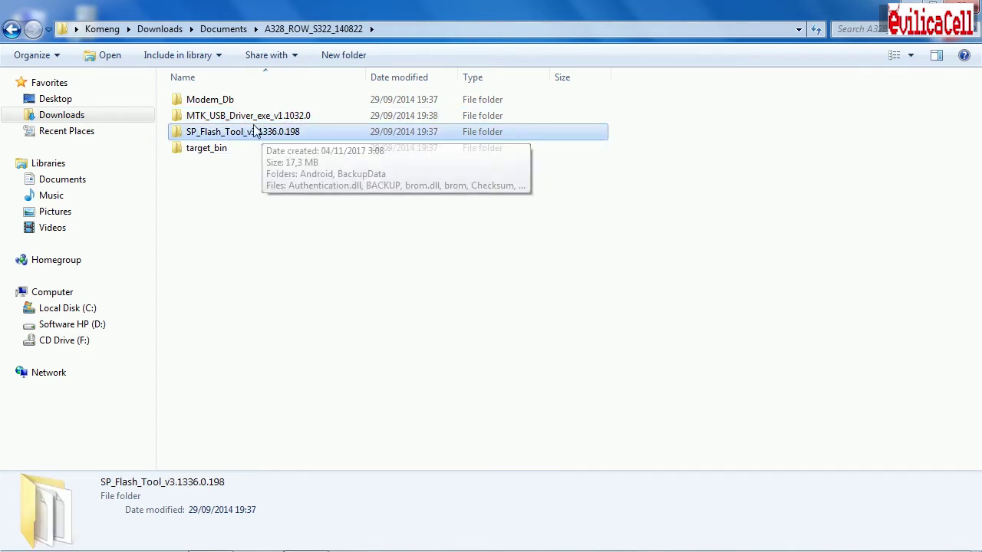
left_click(246, 153)
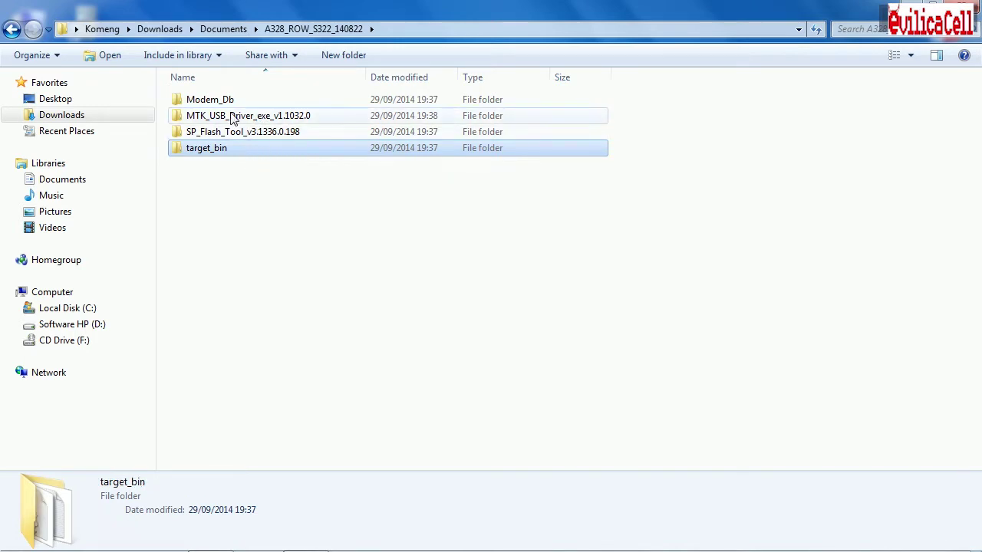
left_click(248, 188)
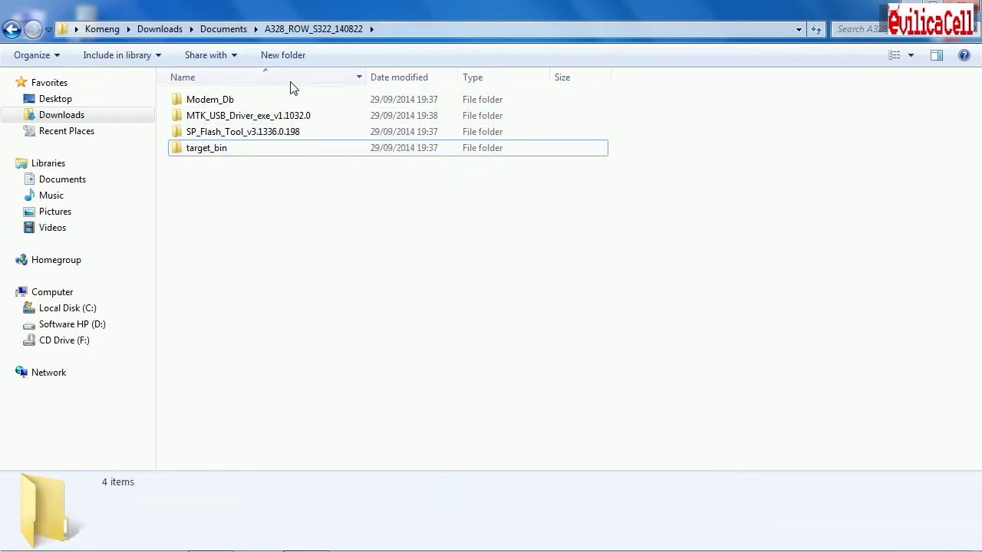
left_click(228, 29)
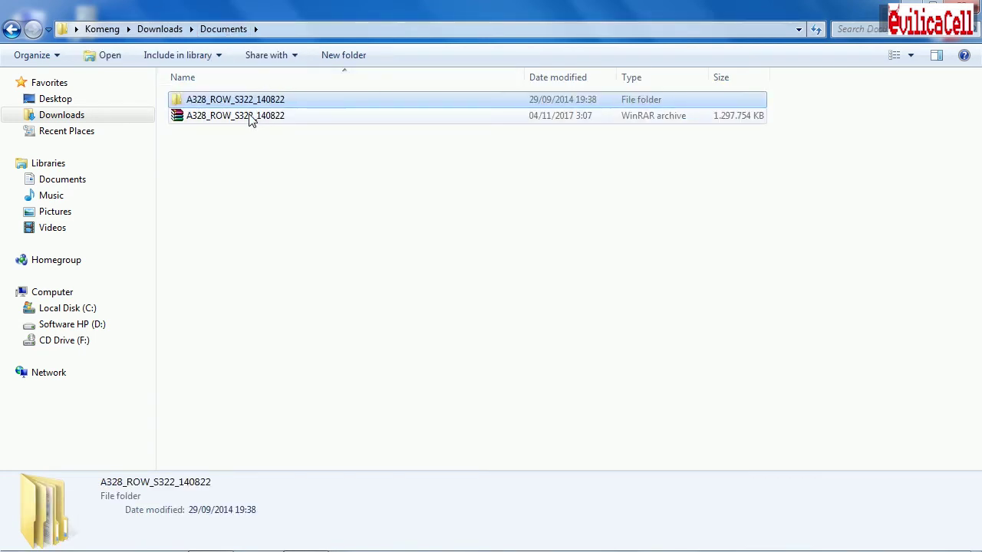
left_click(225, 119)
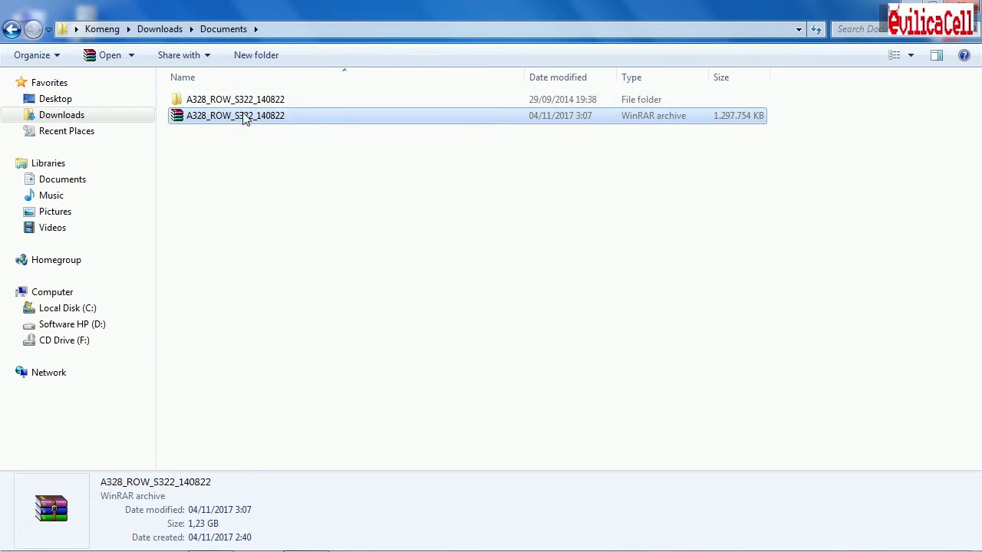
right_click(244, 114)
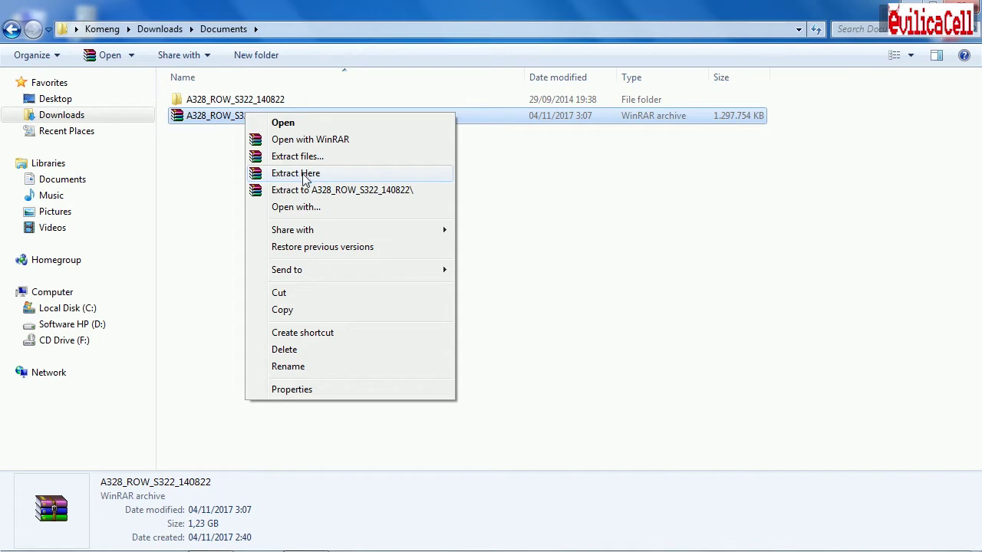
left_click(205, 200)
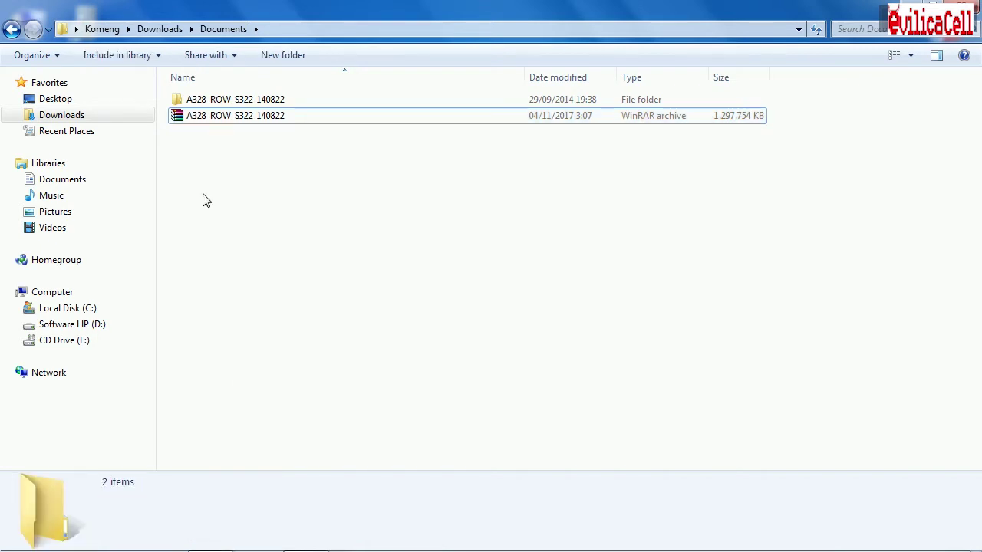
Open the v1.1032.0 driver folder nested under MTK_USB_Driver_exe_v1.1032.0 in the extracted A328_ROW_S322_140822 folder.
left_click(227, 101)
double_click(226, 102)
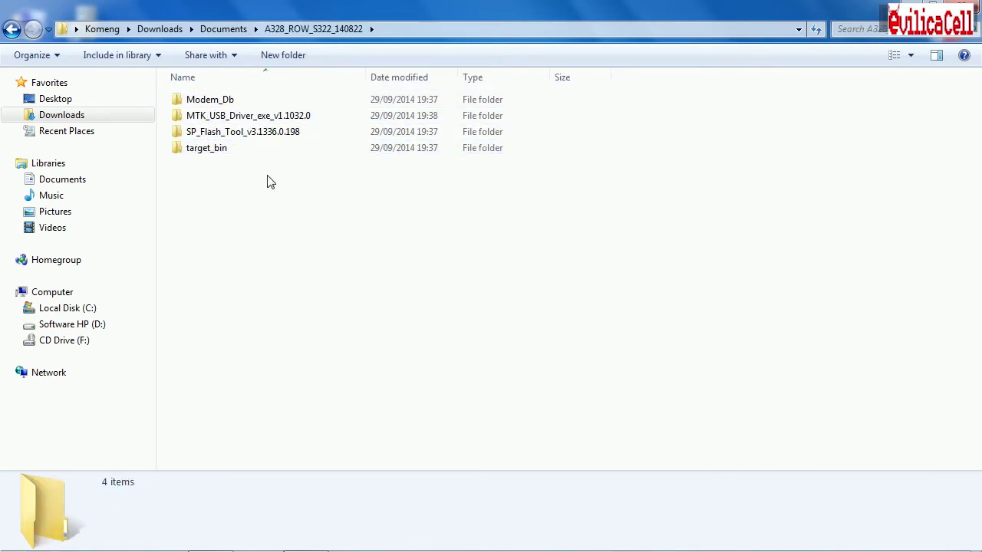
mouse_move(334, 542)
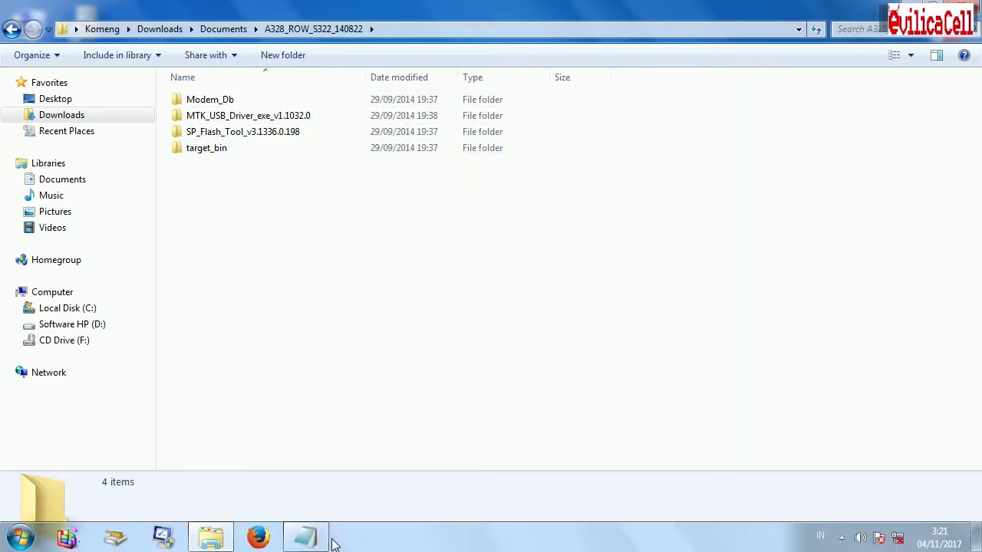
double_click(250, 120)
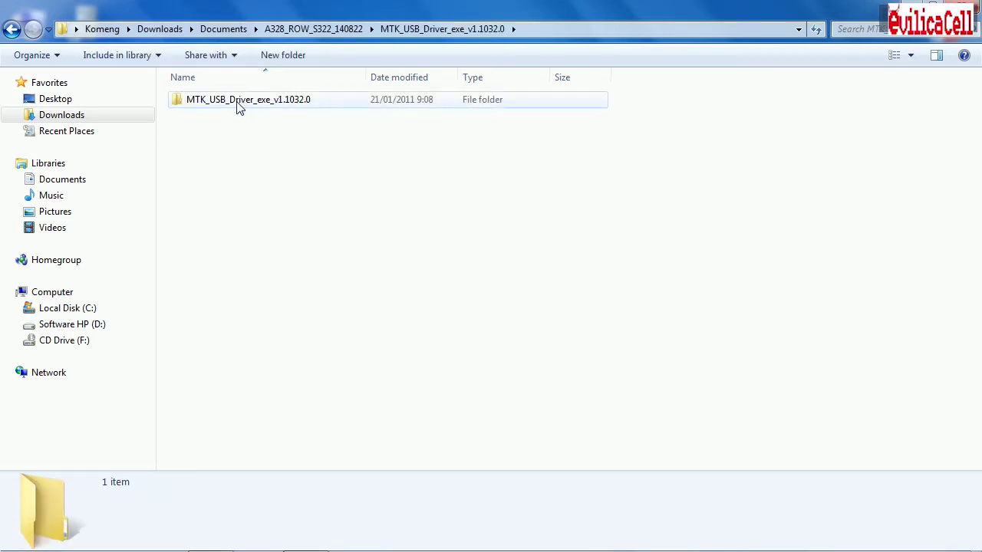
double_click(238, 108)
double_click(237, 106)
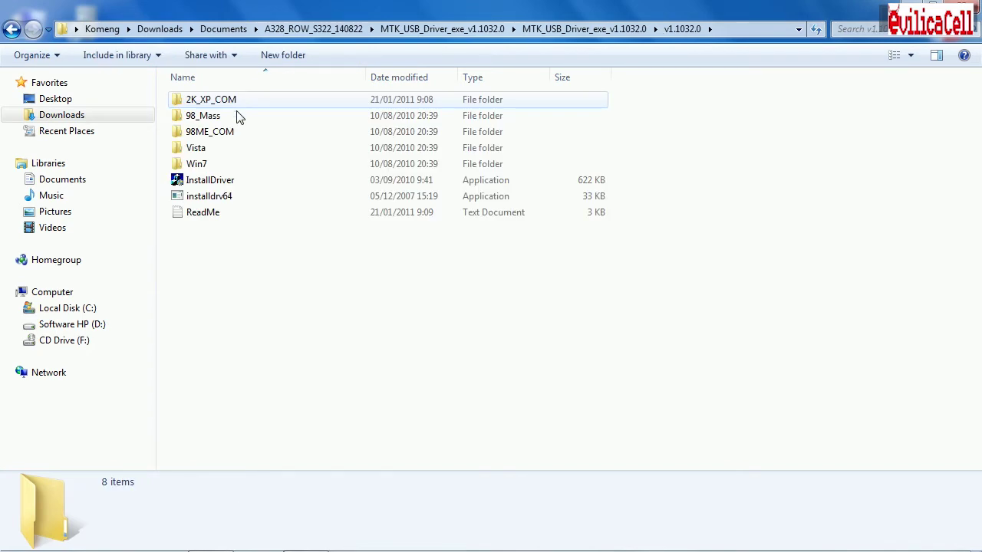
Install the MTK USB driver by running InstallDriver as administrator, allowing its changes, and exit the installer.
left_click(230, 182)
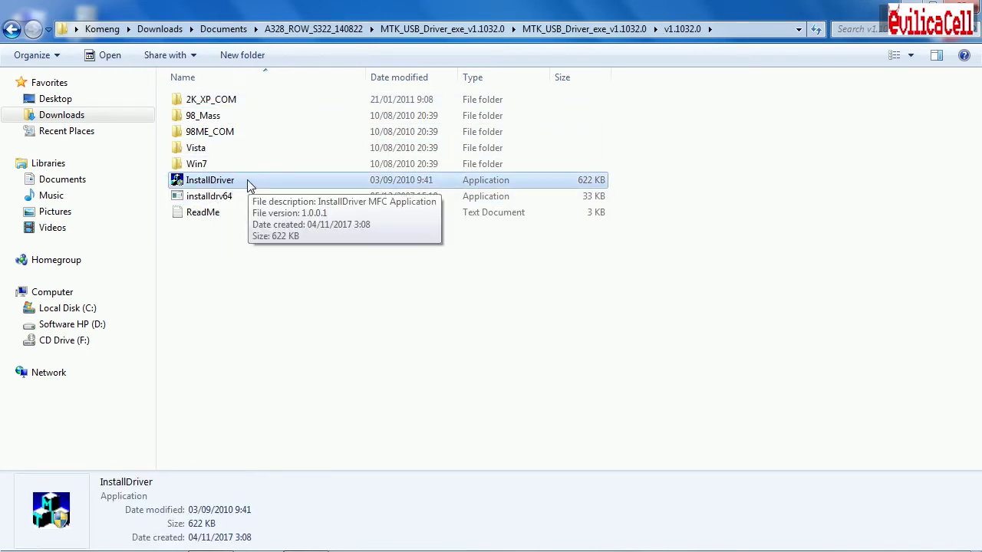
right_click(248, 180)
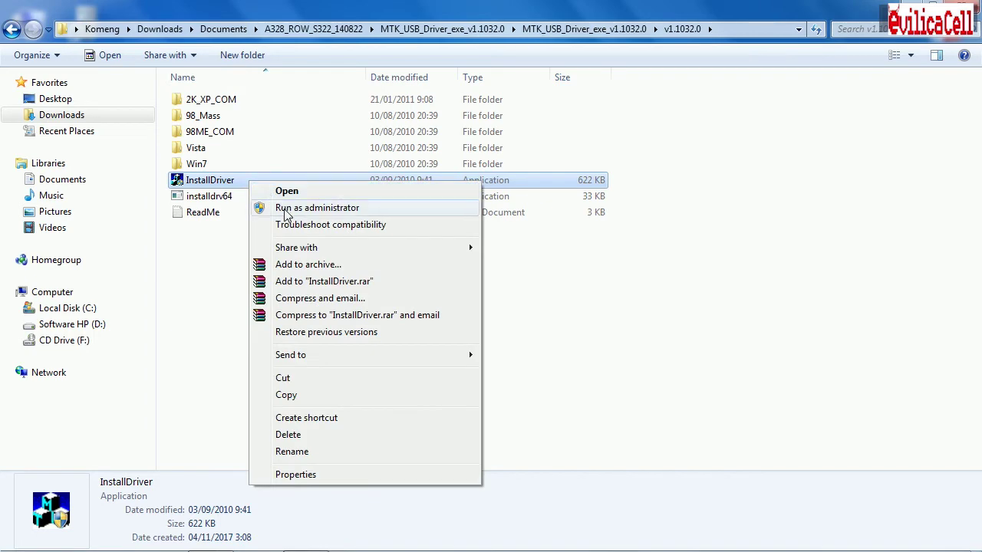
left_click(293, 209)
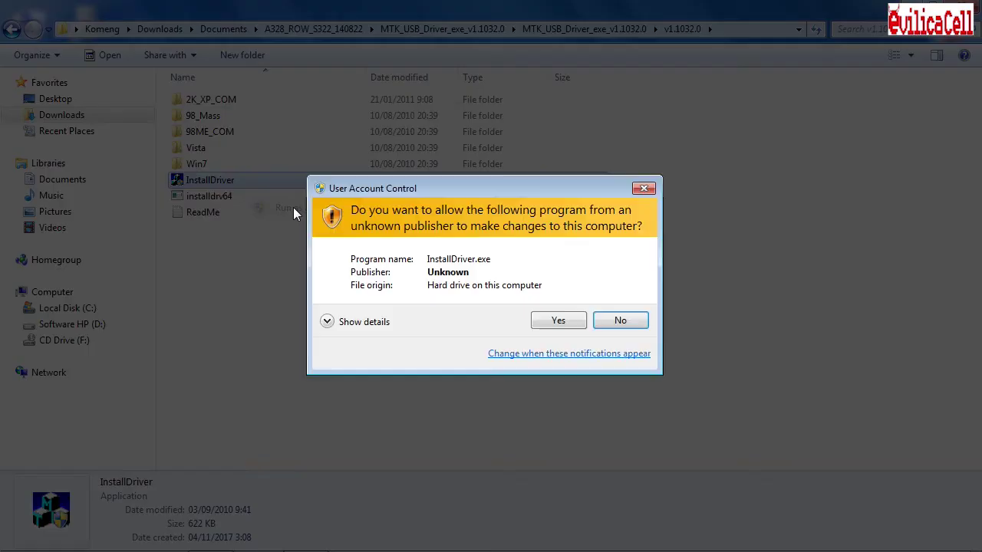
left_click(558, 321)
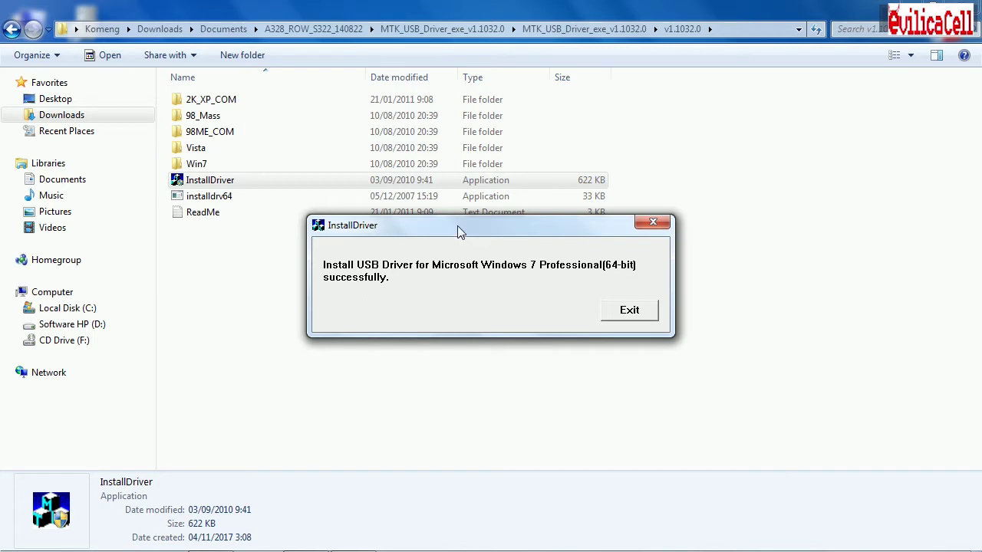
left_click_drag(457, 225, 457, 248)
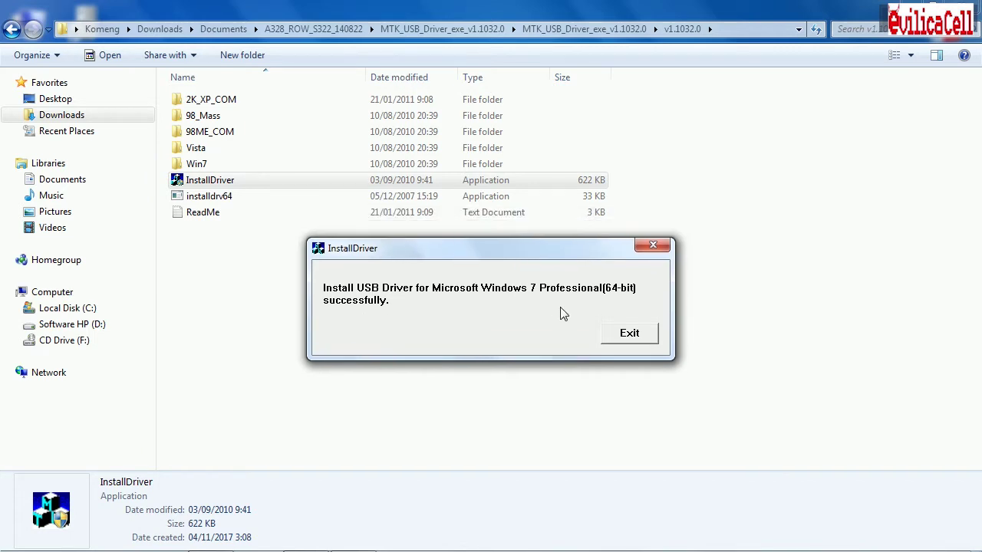
left_click(629, 334)
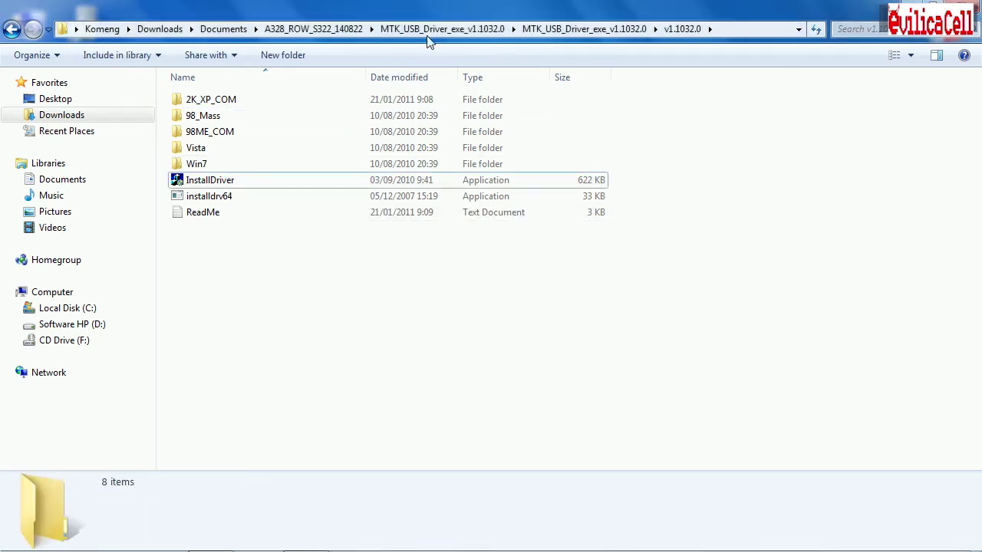
Leave the v1.1032.0 folder and confirm in the Program Compatibility Assistant that InstallDriver installed correctly.
left_click(569, 29)
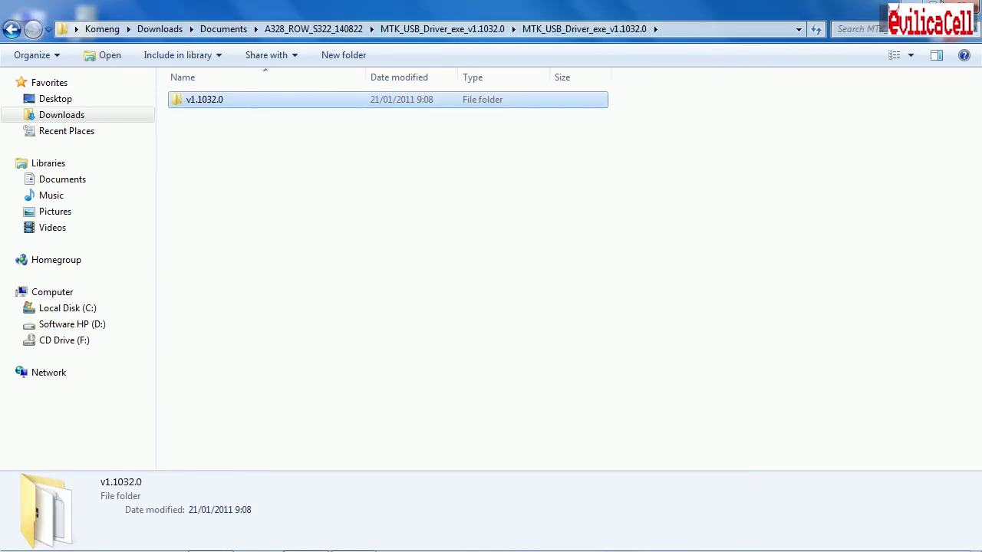
key("super+d")
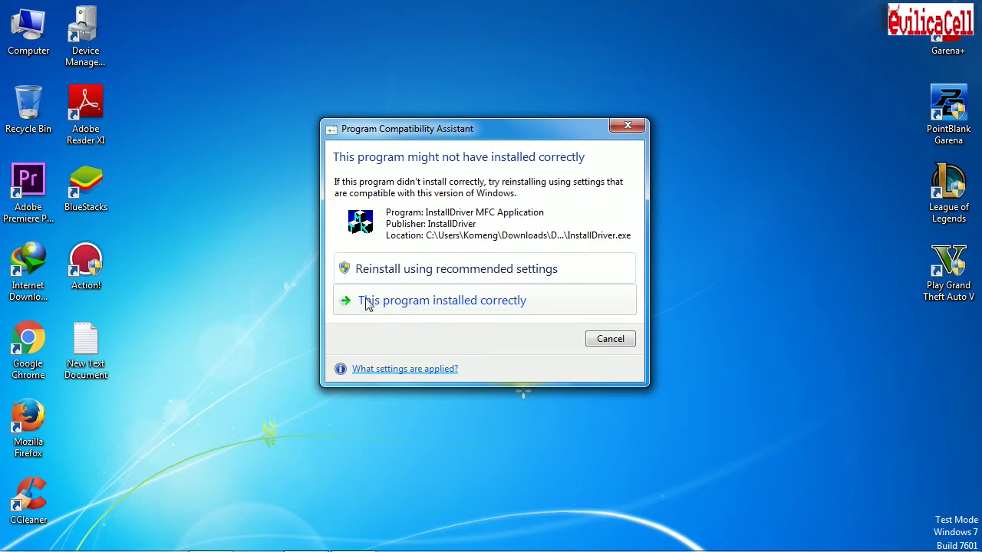
left_click(427, 305)
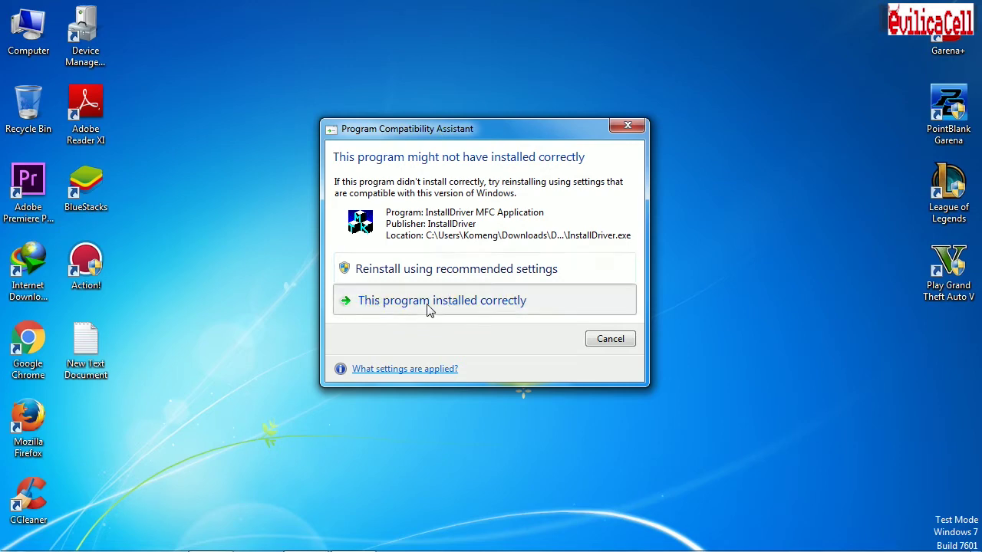
Return to Windows Explorer and open the SP_Flash_Tool_v3.1336.0.198 folder inside A328_ROW_S322_140822.
left_click(211, 537)
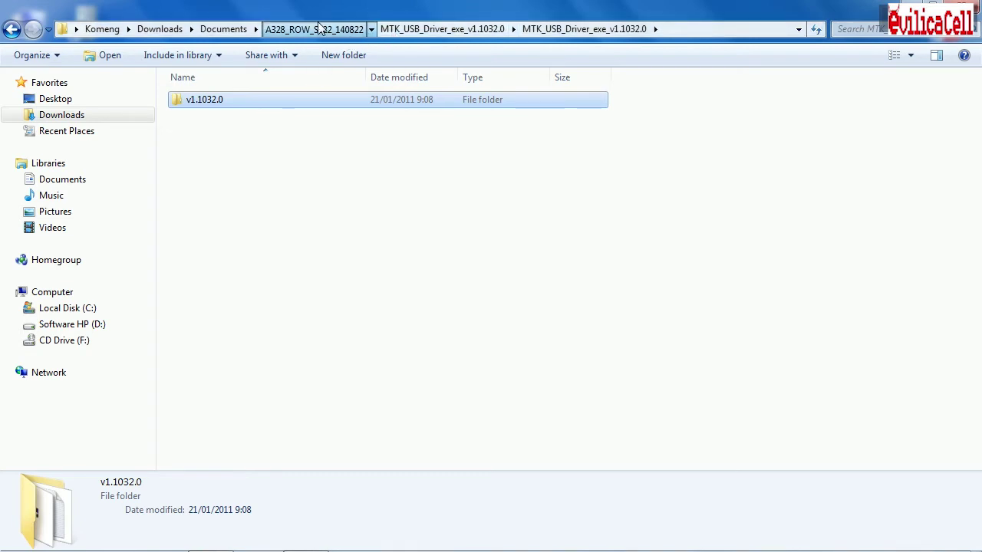
left_click(329, 30)
double_click(248, 136)
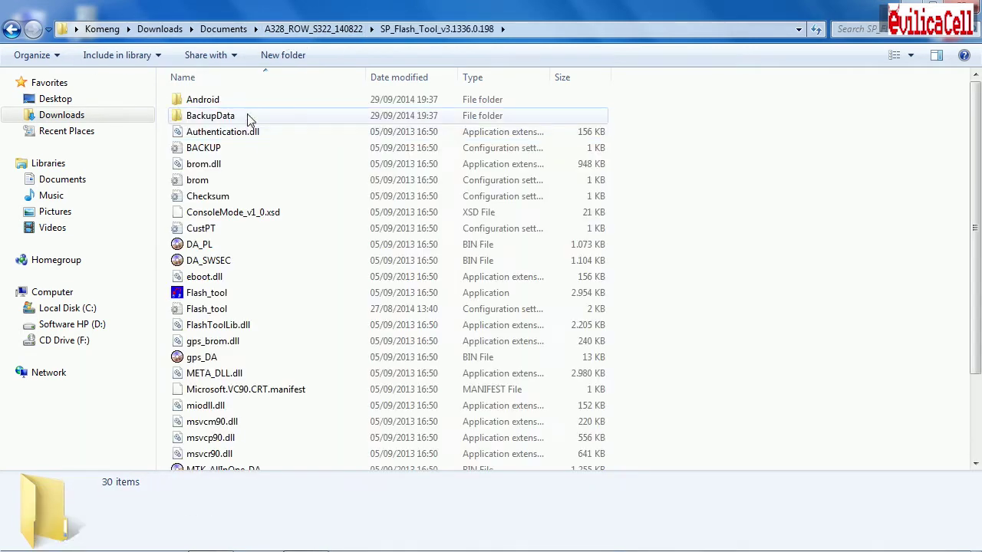
Launch the Flash_tool application as administrator, allow it to make changes, and reposition its window on the desktop.
left_click(250, 299)
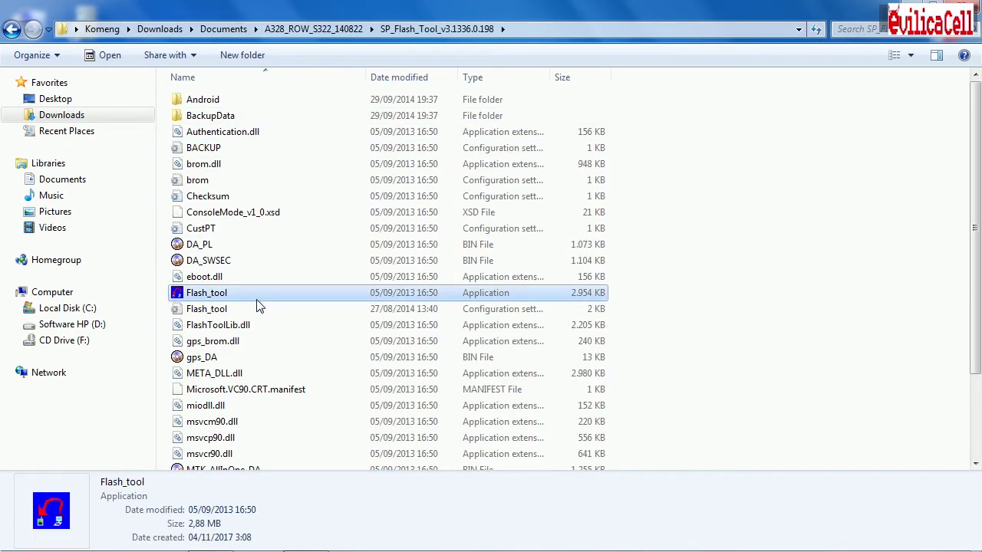
right_click(325, 304)
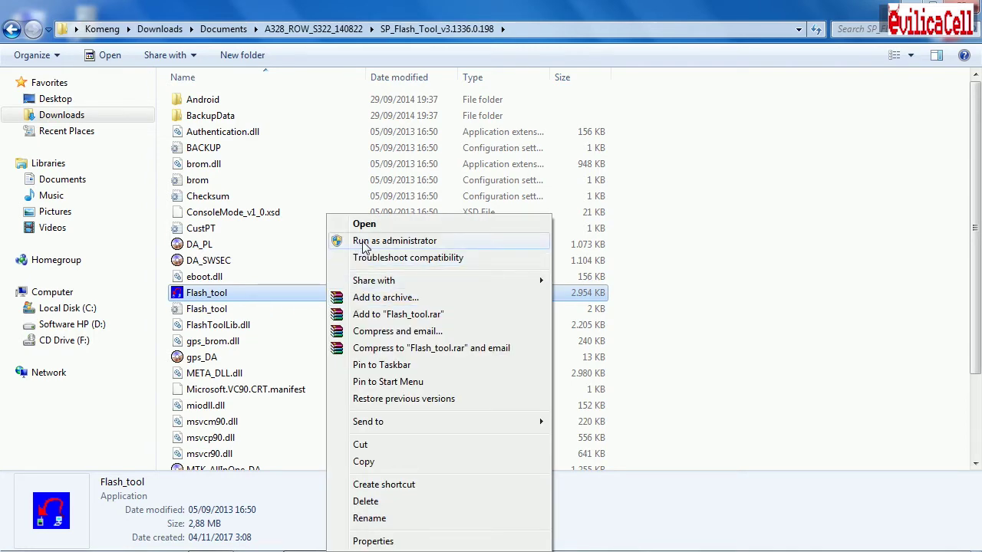
left_click(363, 242)
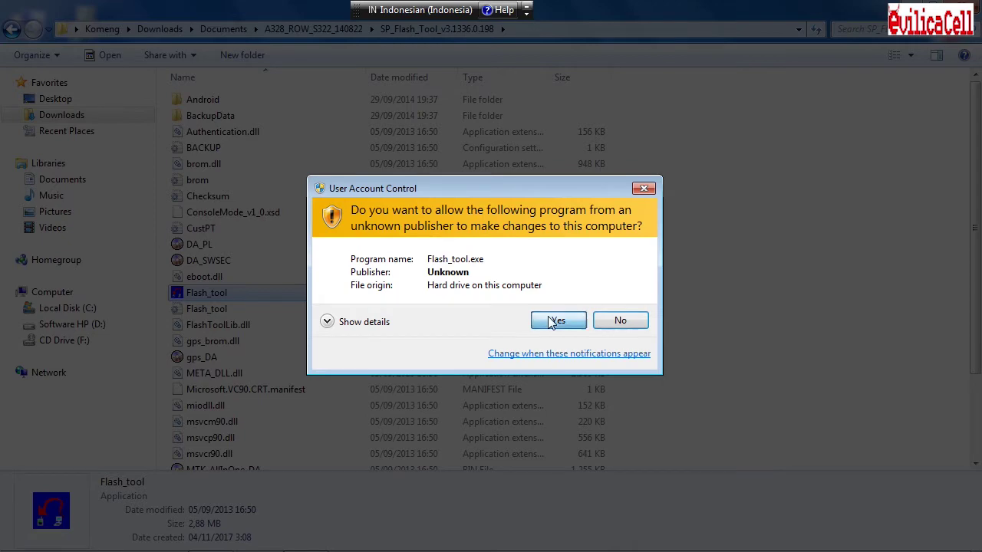
left_click(556, 321)
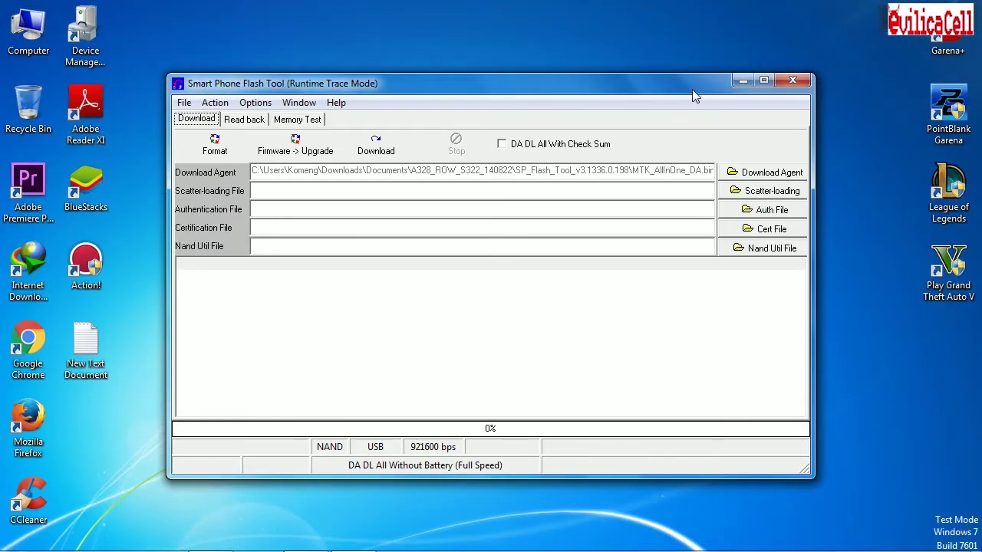
left_click_drag(691, 89, 805, 60)
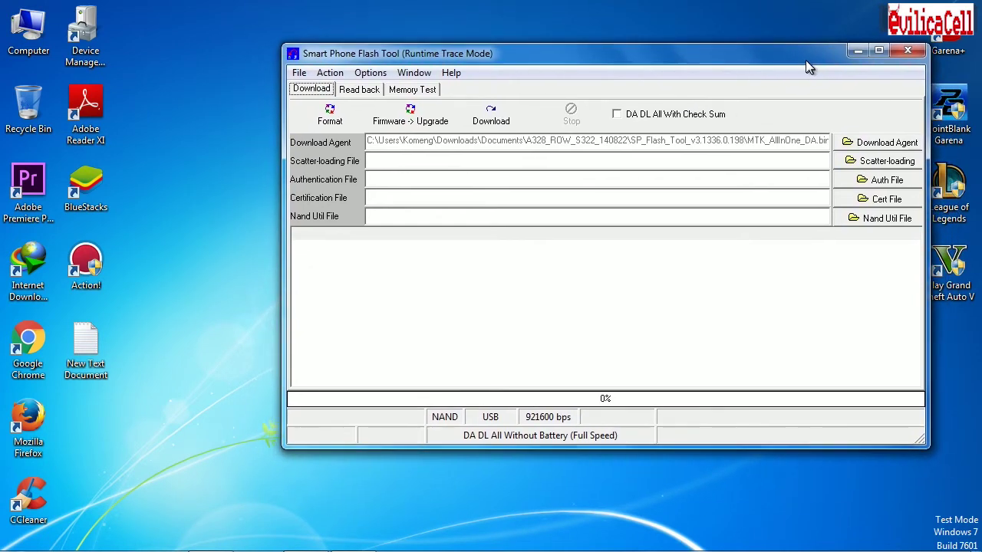
Load MT6582_Android_scatter from the target_bin folder inside A328_ROW_S322_140822 as the scatter-loading file.
left_click(882, 162)
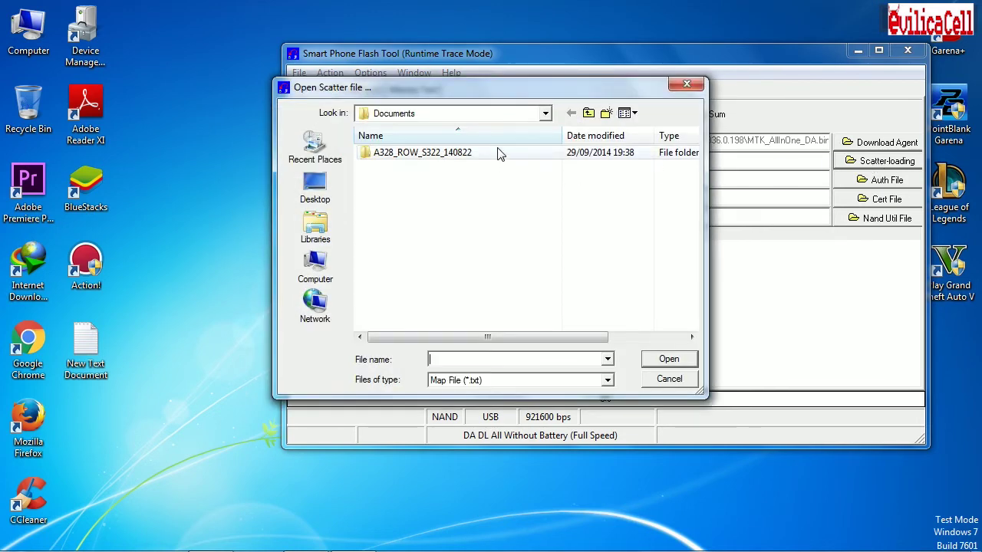
left_click(545, 118)
left_click(545, 119)
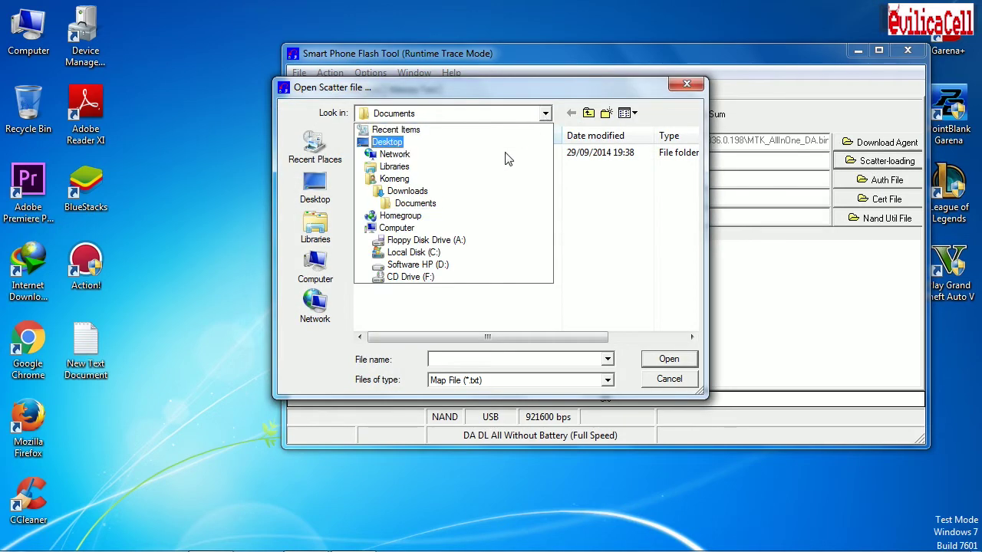
left_click(651, 248)
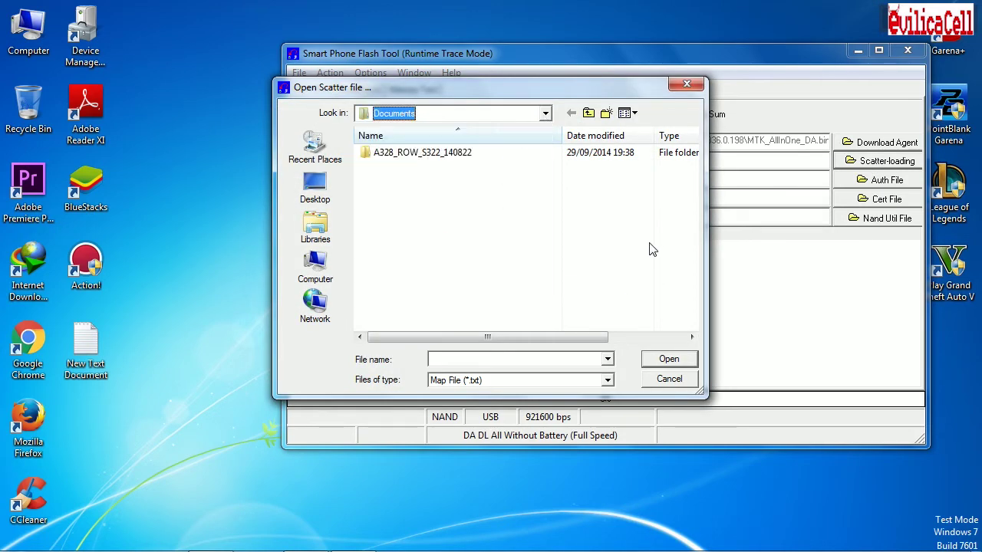
double_click(442, 156)
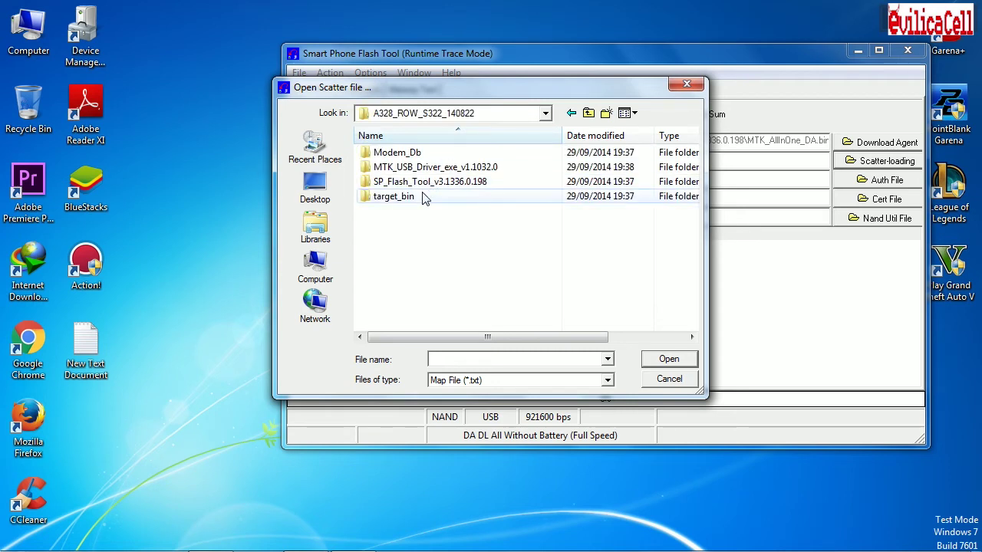
left_click(414, 196)
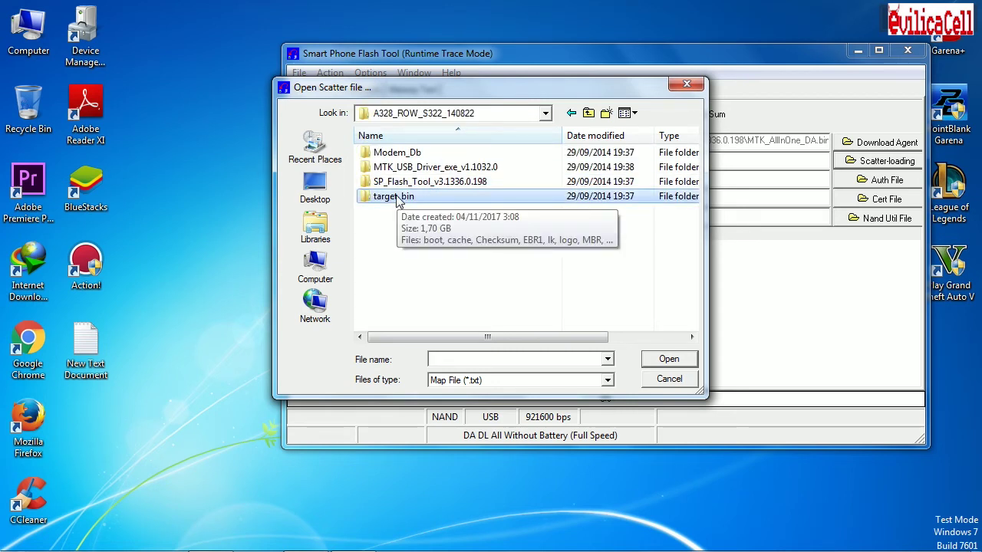
double_click(396, 196)
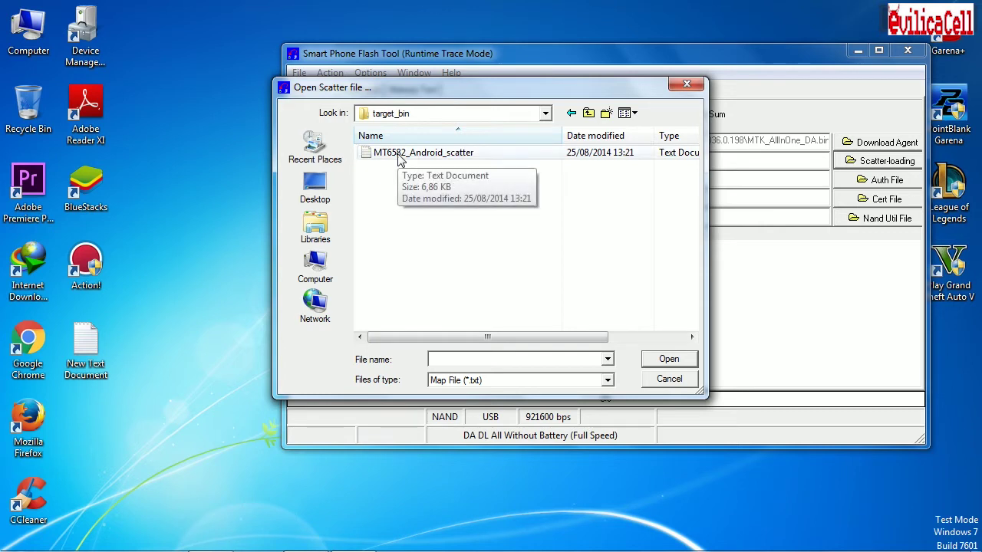
left_click(473, 156)
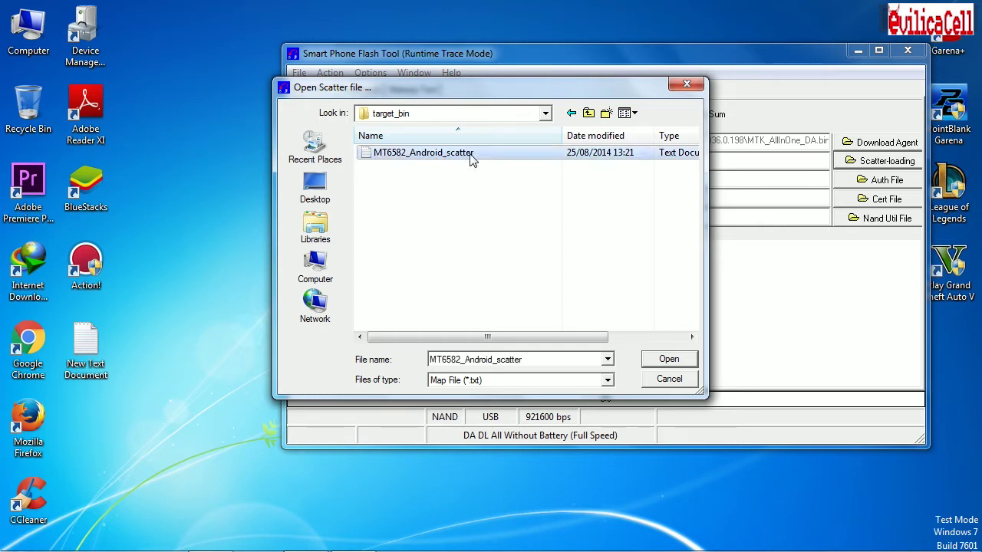
left_click(669, 359)
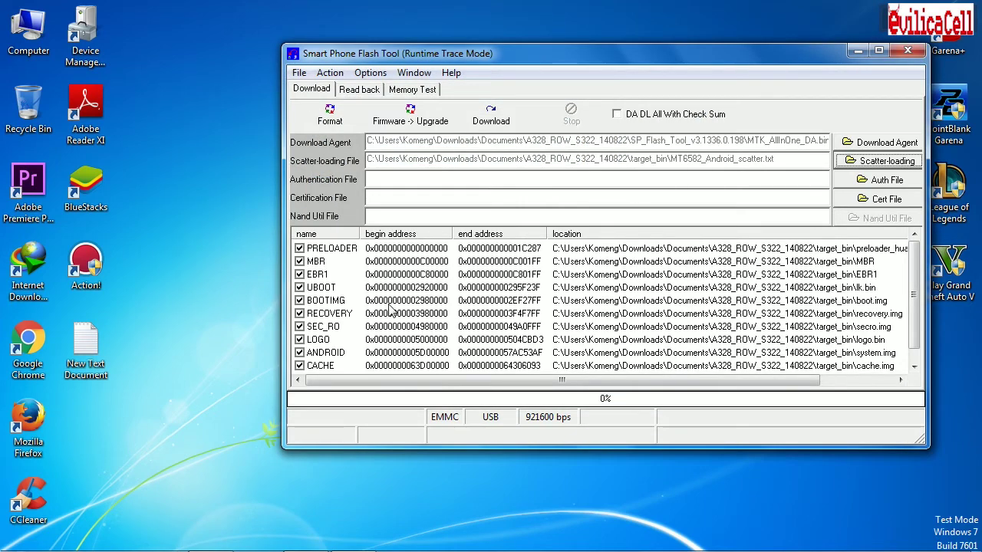
double_click(333, 252)
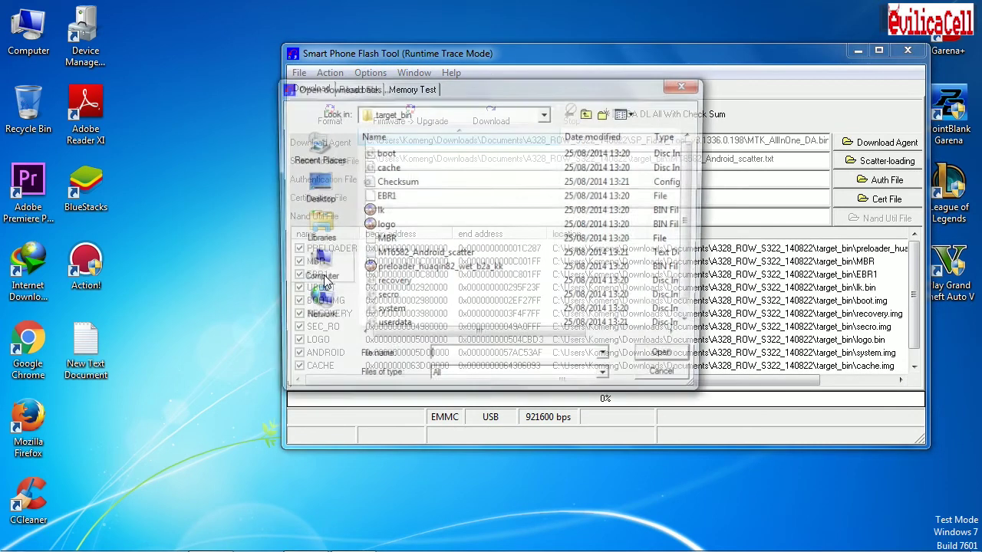
left_click(664, 377)
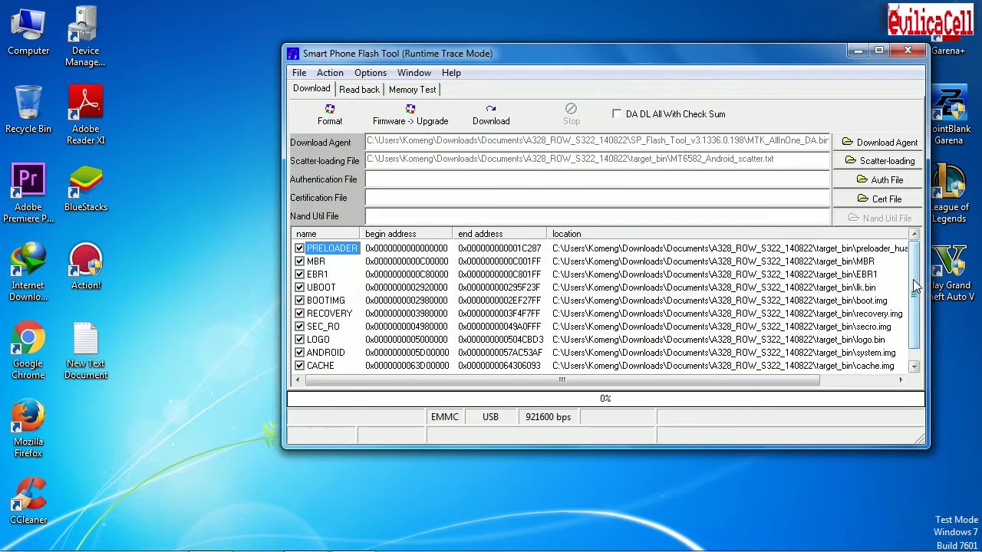
scroll(914, 301, "down", 1)
scroll(914, 301, "up", 1)
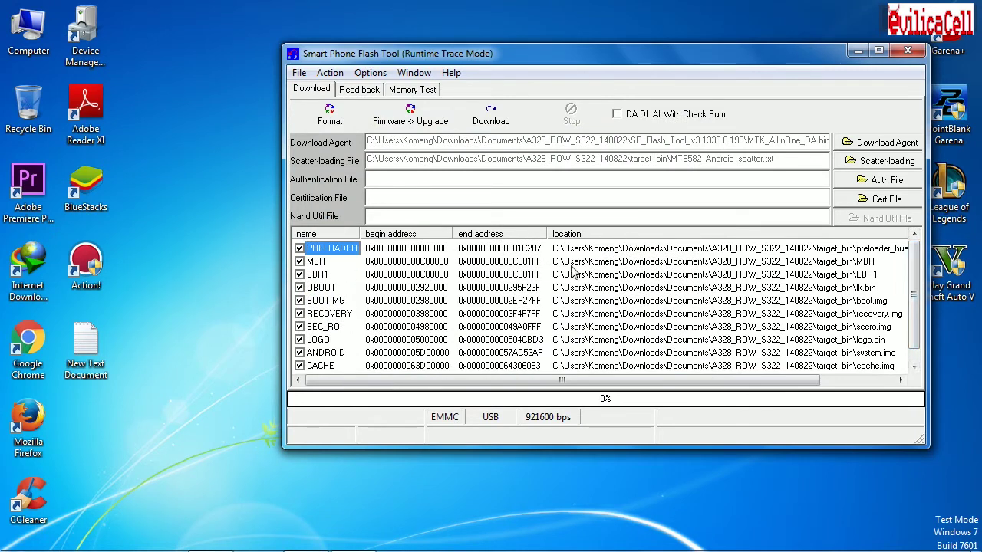
Open Device Manager and enable DA DL All With Check Sum in Smart Phone Flash Tool.
left_click(176, 170)
double_click(92, 35)
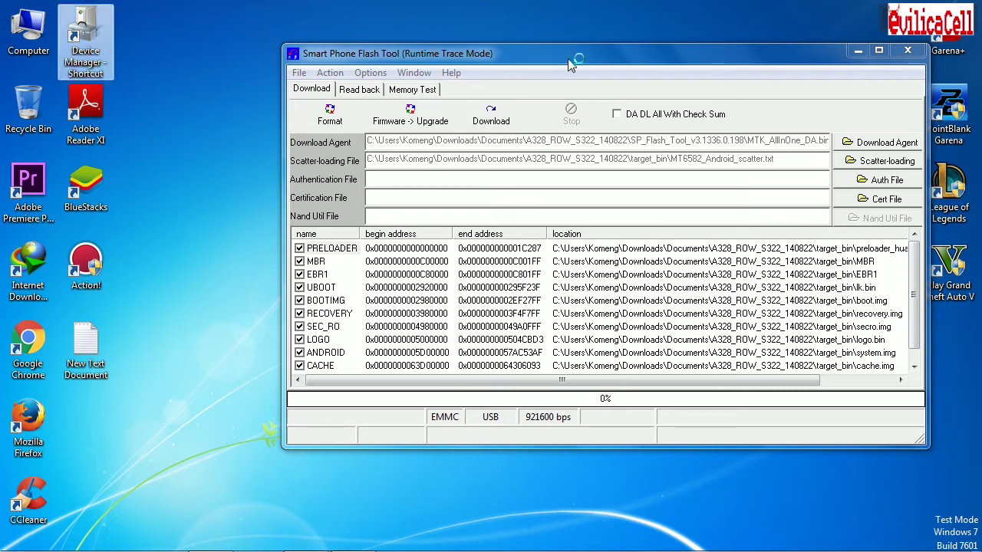
left_click_drag(609, 58, 615, 60)
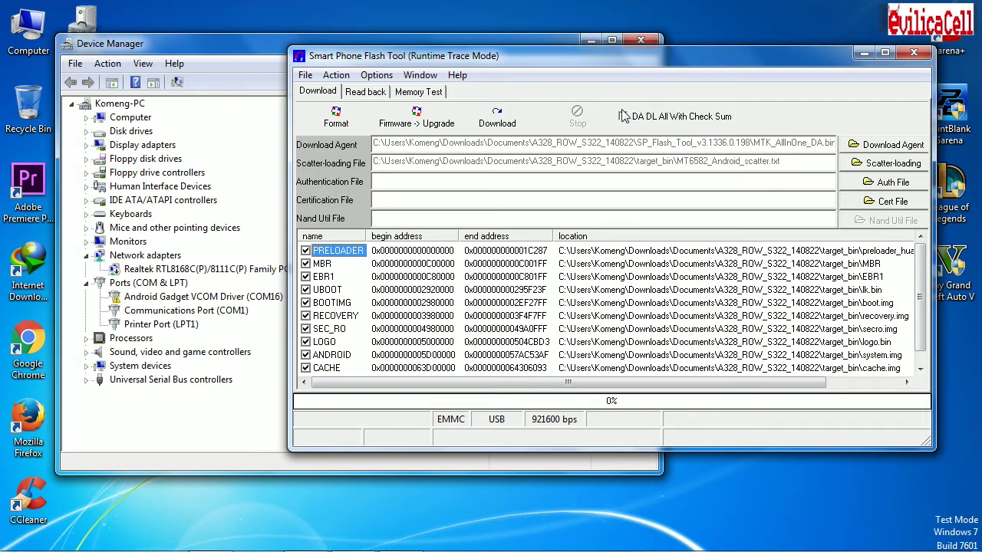
left_click(622, 117)
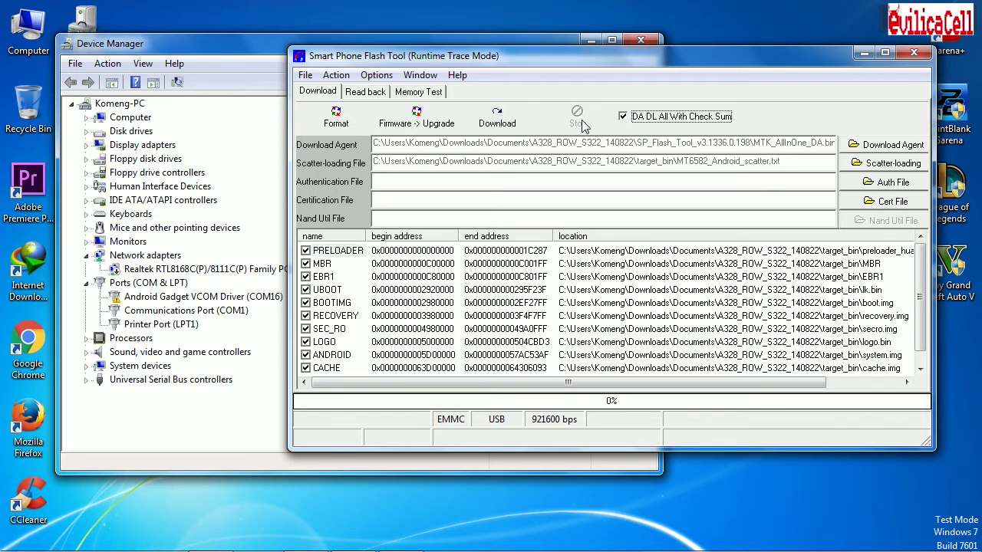
Narrow the Device Manager window, with Network adapters collapsed, and arrange it side by side with the Smart Phone Flash Tool window.
left_click(260, 59)
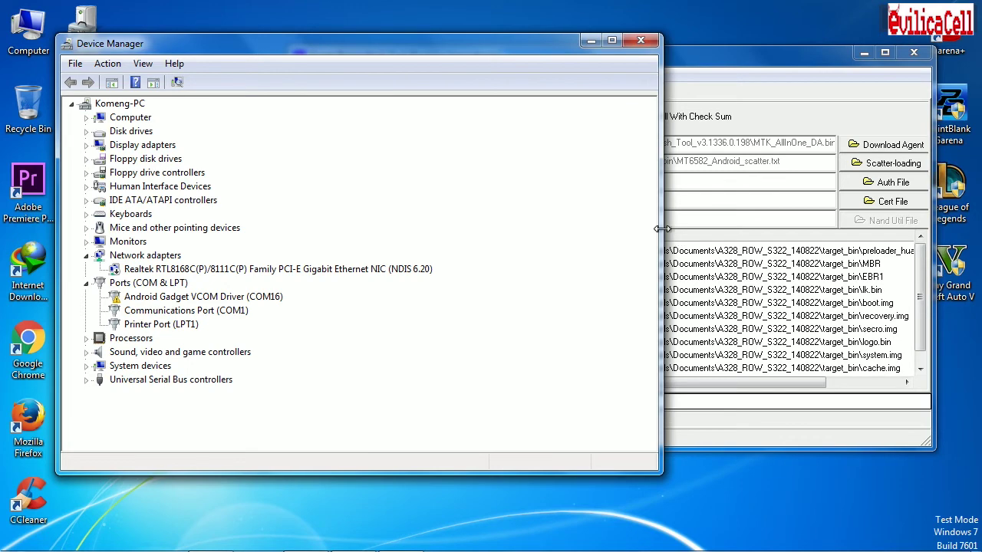
left_click_drag(661, 228, 293, 230)
left_click(86, 256)
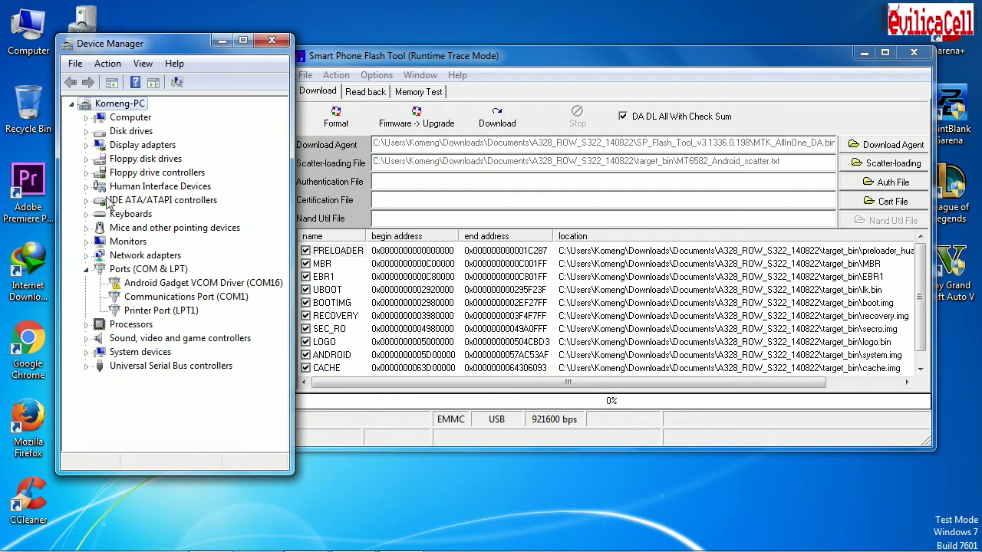
left_click_drag(147, 47, 107, 23)
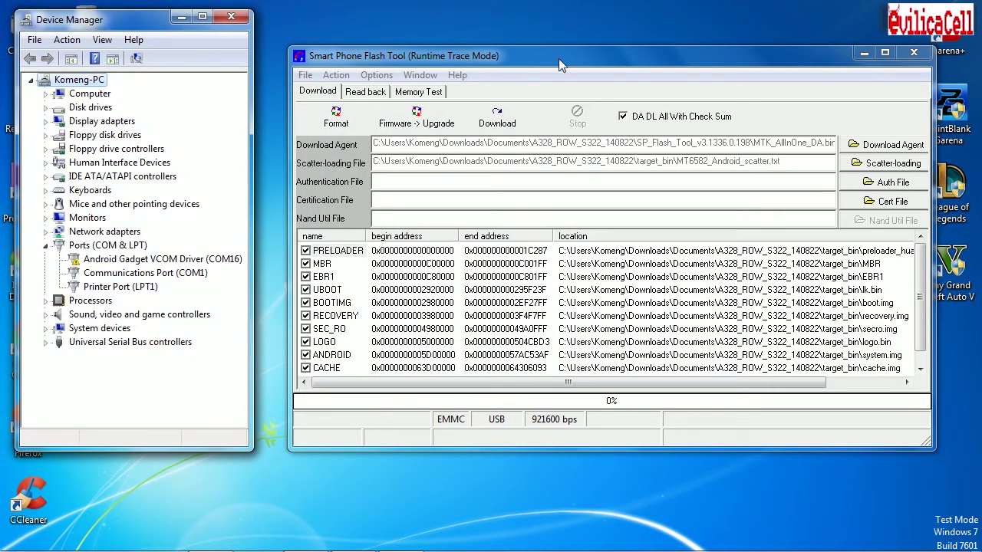
left_click(575, 58)
left_click_drag(576, 55, 547, 57)
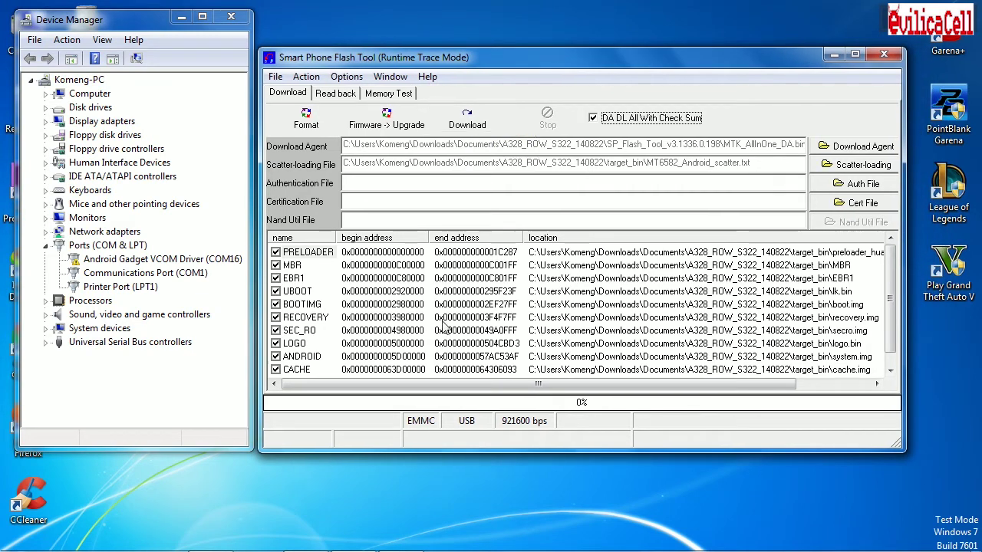
mouse_move(440, 385)
left_mouse_down()
mouse_move(453, 387)
mouse_move(437, 387)
left_mouse_up()
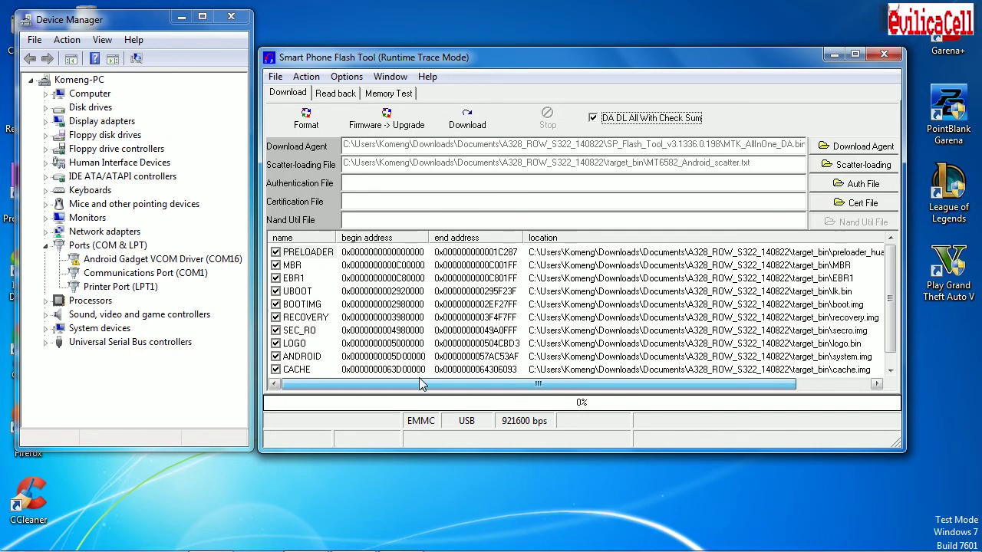
Download the checked firmware images to the phone, checking the MediaTek PreLoader USB VCOM Port in Device Manager, and dismiss the Download OK dialog.
left_click(475, 121)
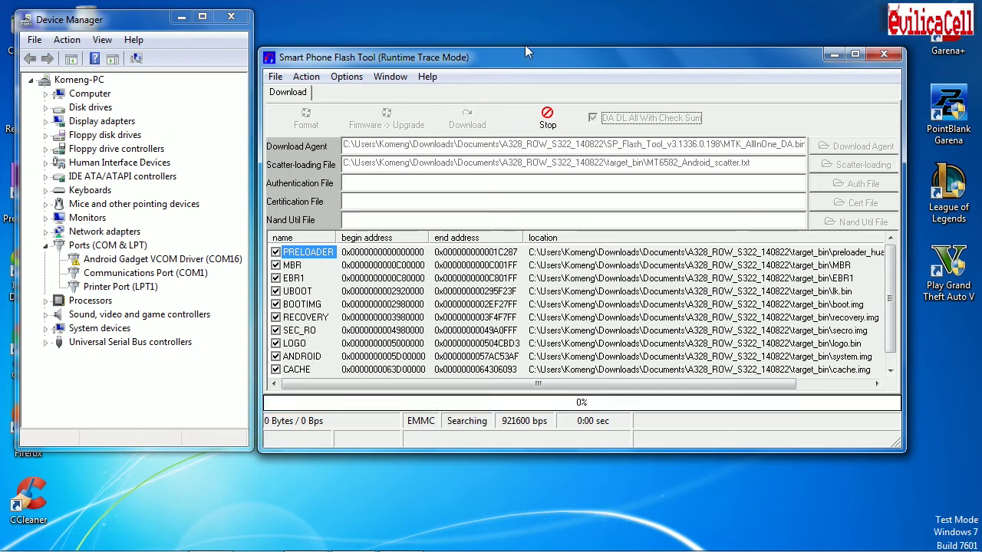
left_click_drag(519, 56, 520, 36)
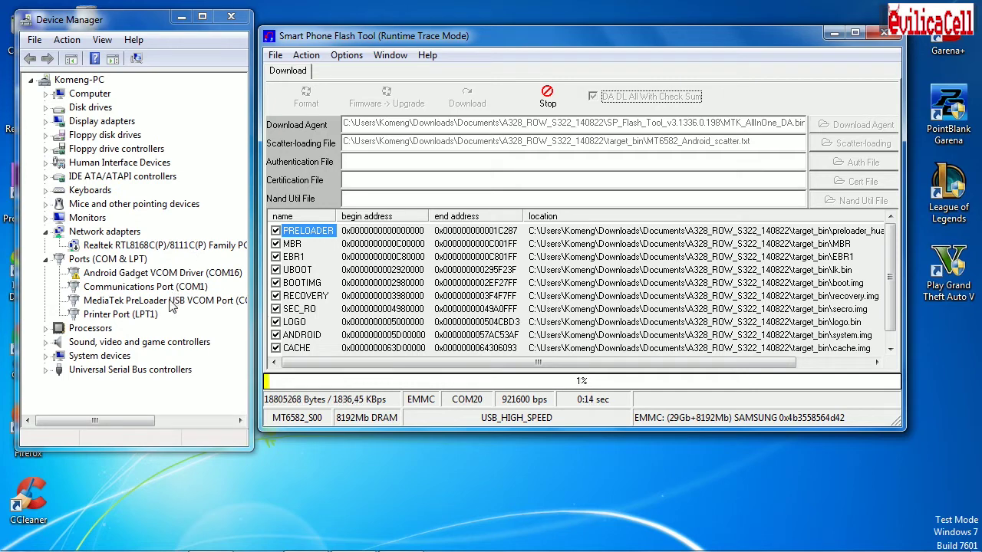
left_click(134, 304)
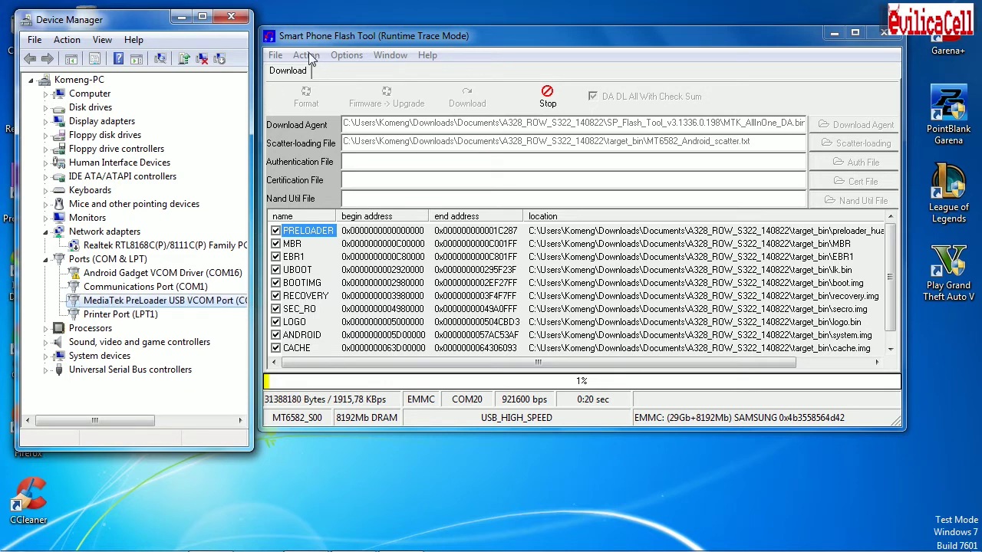
left_click(345, 43)
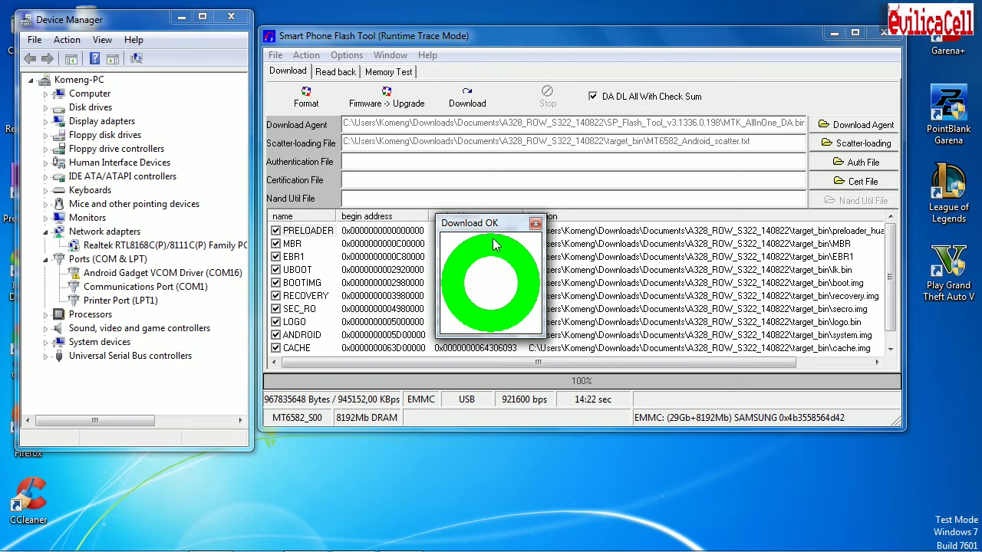
left_click(535, 223)
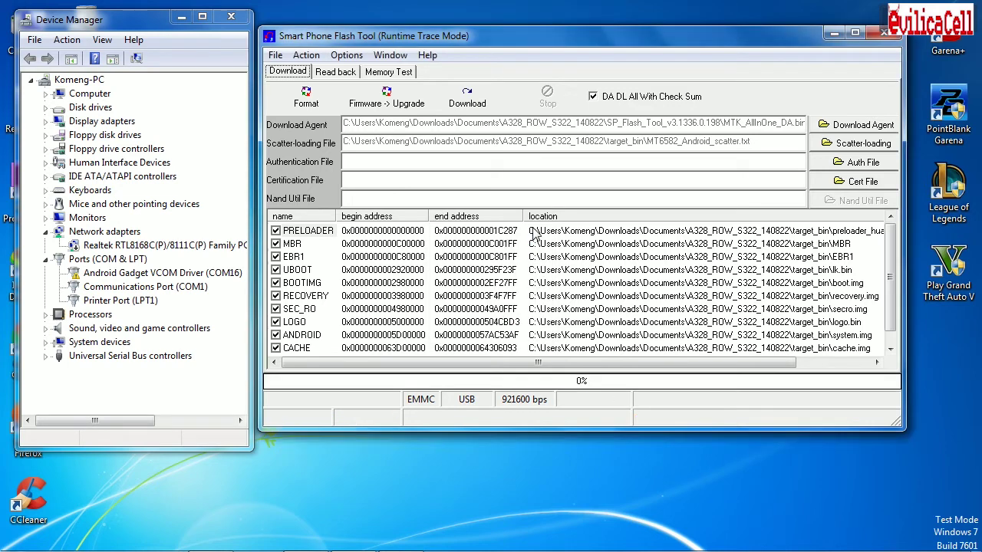